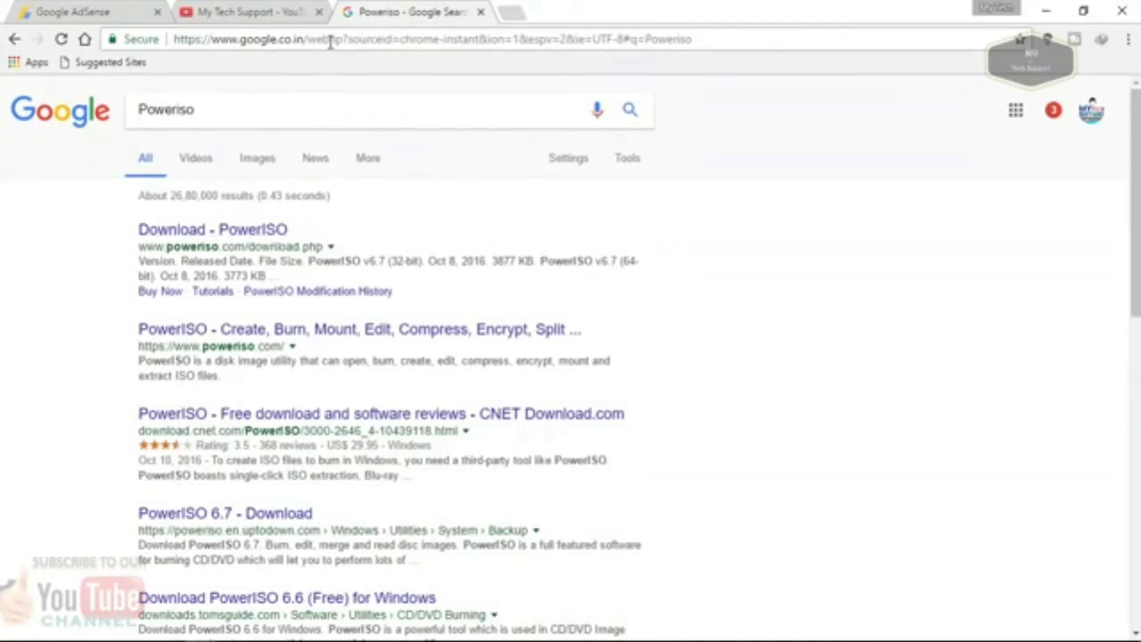
# Open the official PowerISO download page from the search results and minimise the browser.
pyautogui.click(249, 232)
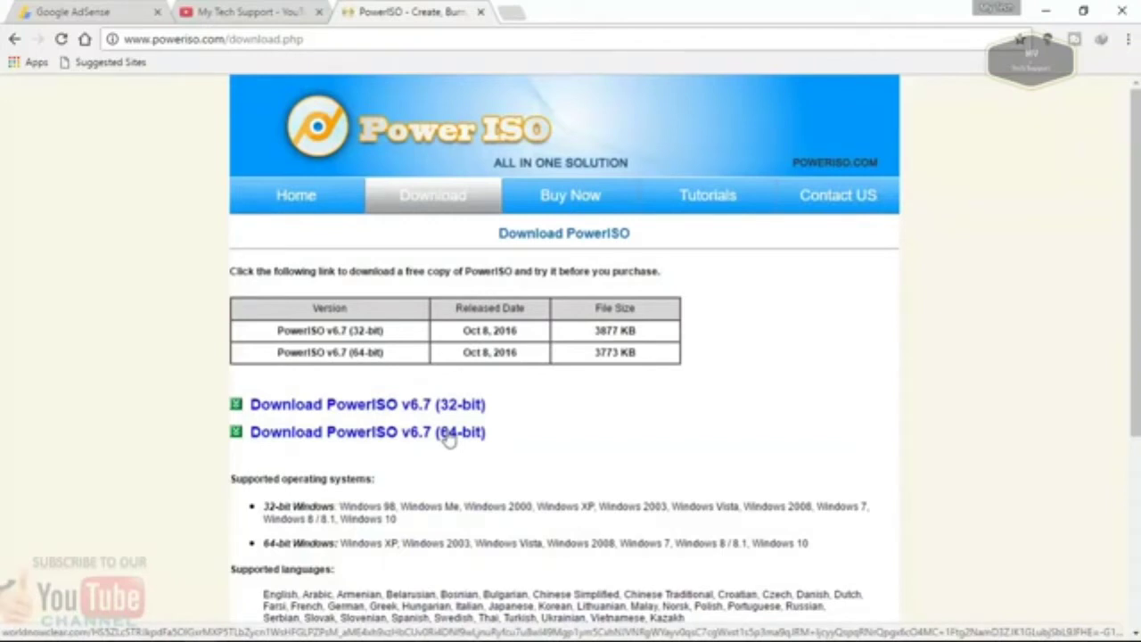
pyautogui.click(1045, 11)
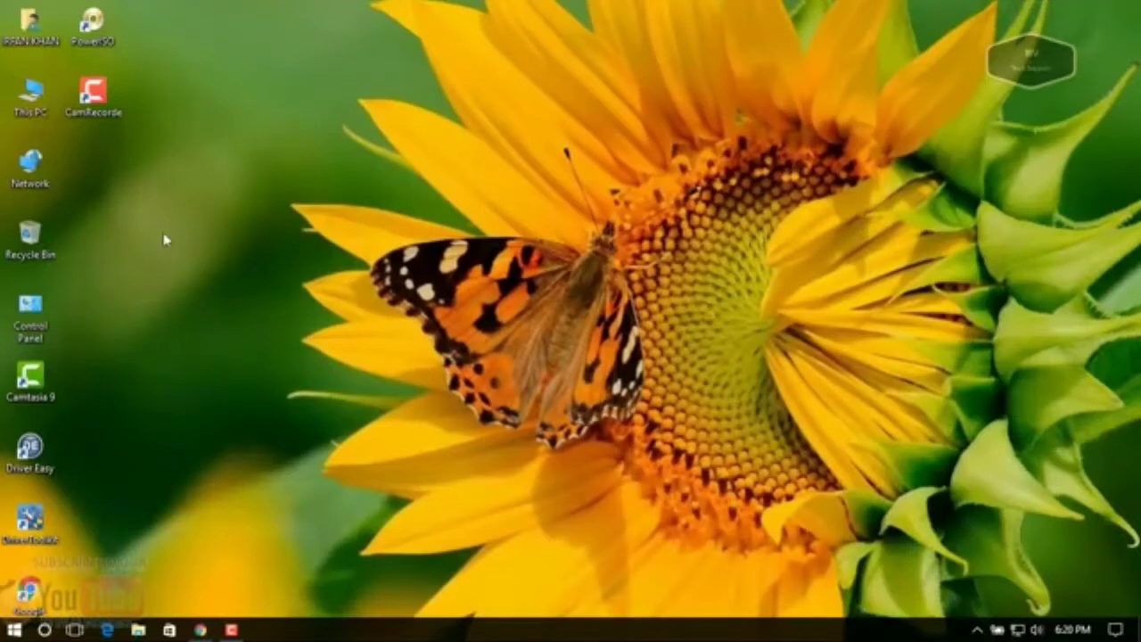
pyautogui.click(199, 84)
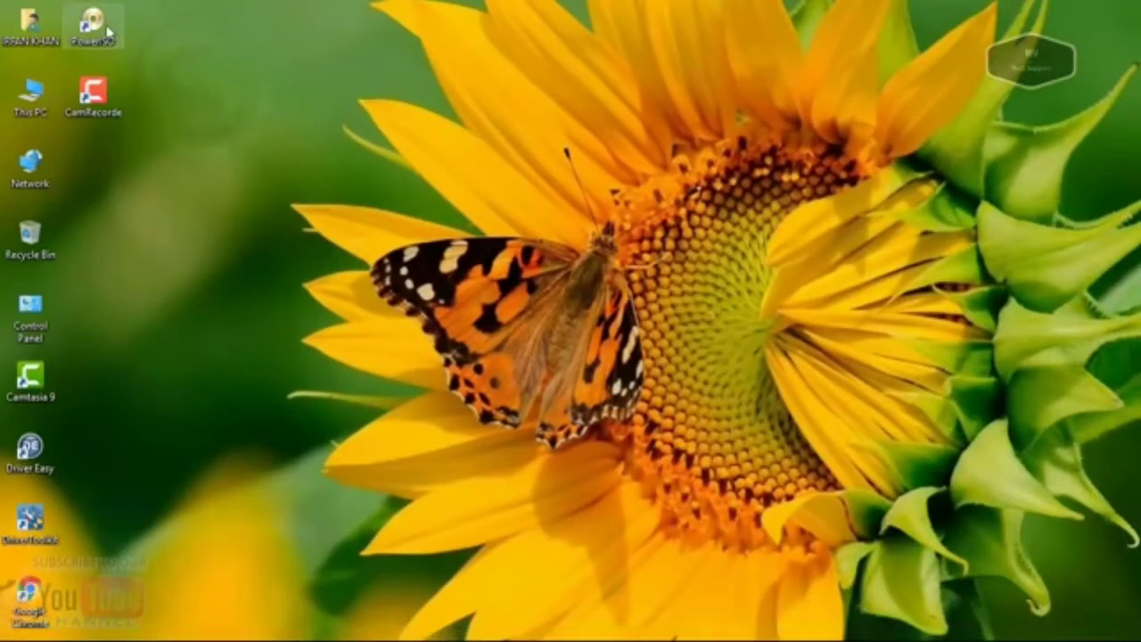
pyautogui.click(200, 83)
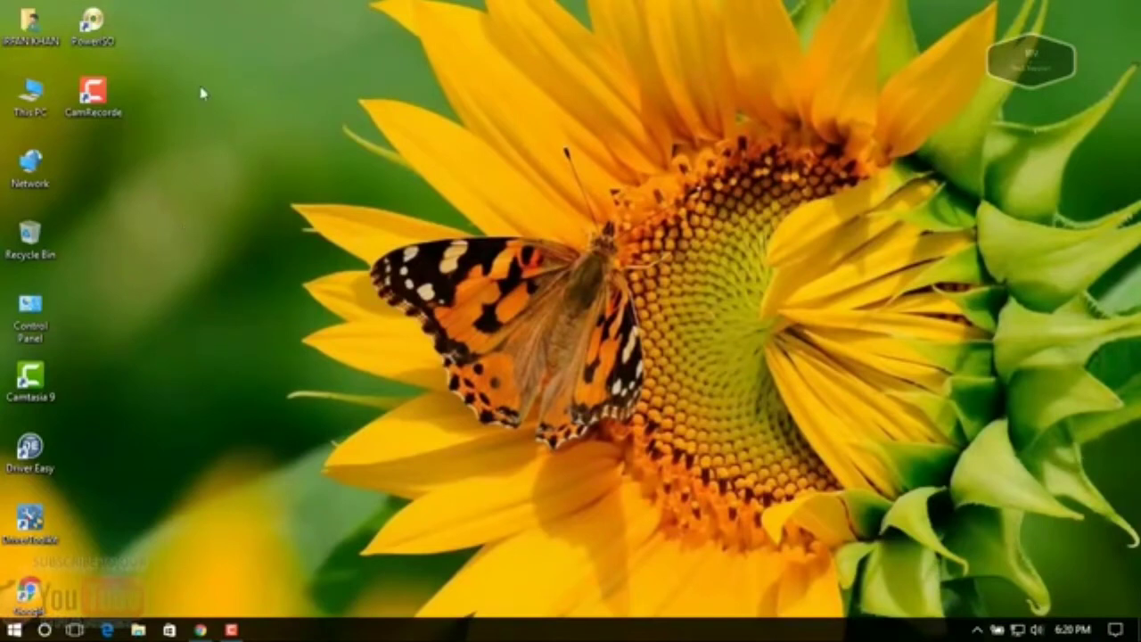
pyautogui.click(196, 84)
pyautogui.click(201, 87)
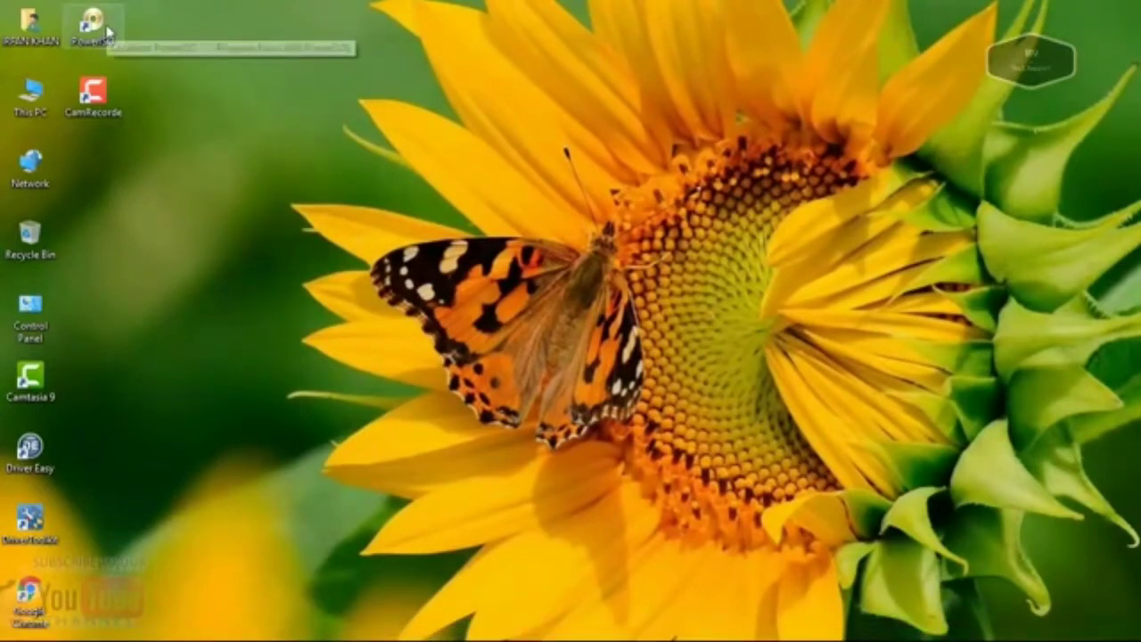
pyautogui.click(161, 59)
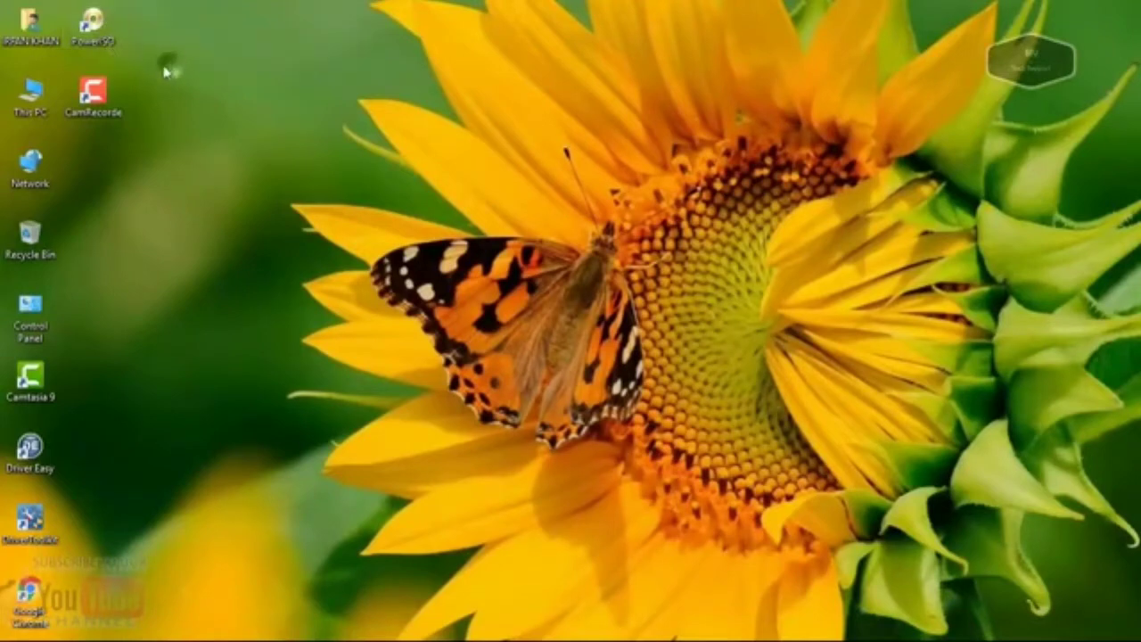
# Launch PowerISO unregistered and open its Create bootable USB drive tool with administrator rights.
pyautogui.doubleClick(105, 36)
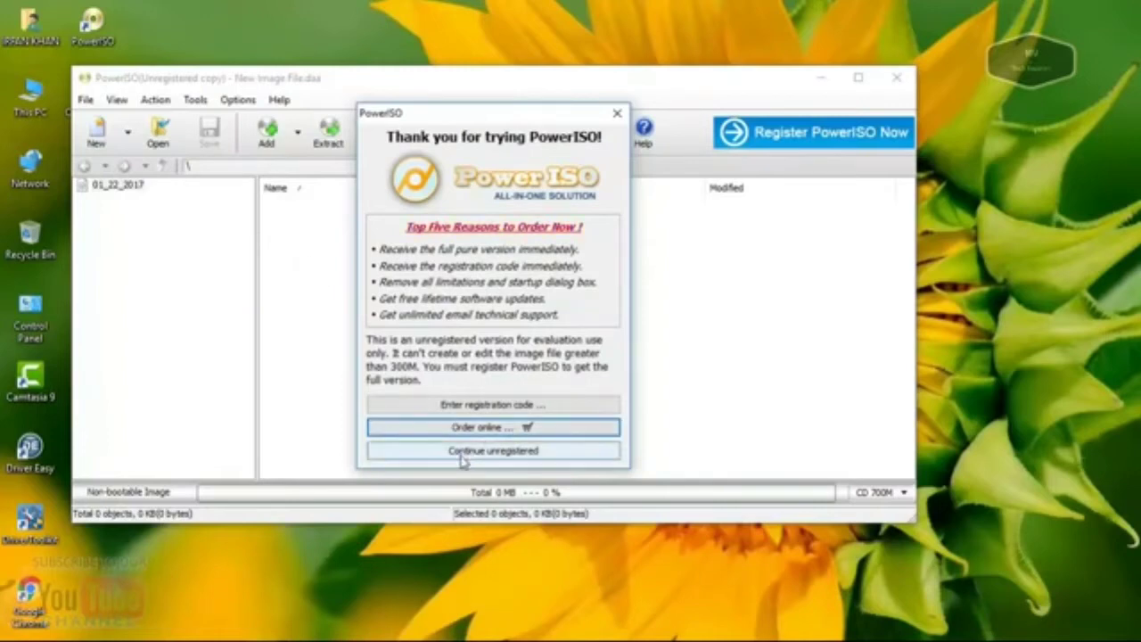
pyautogui.click(493, 452)
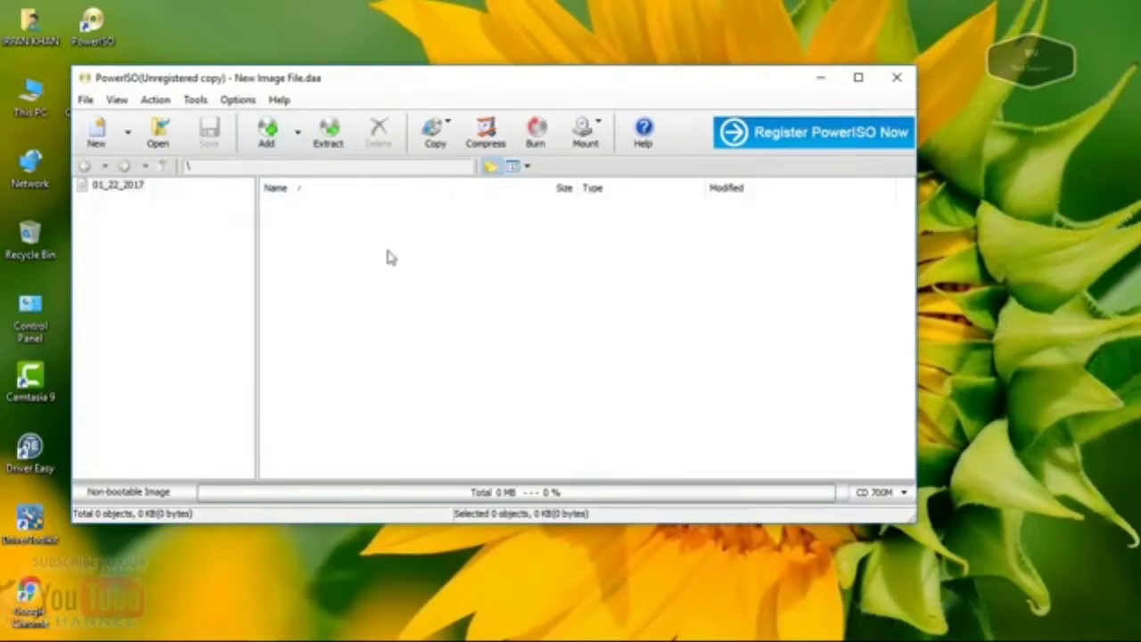
pyautogui.click(198, 100)
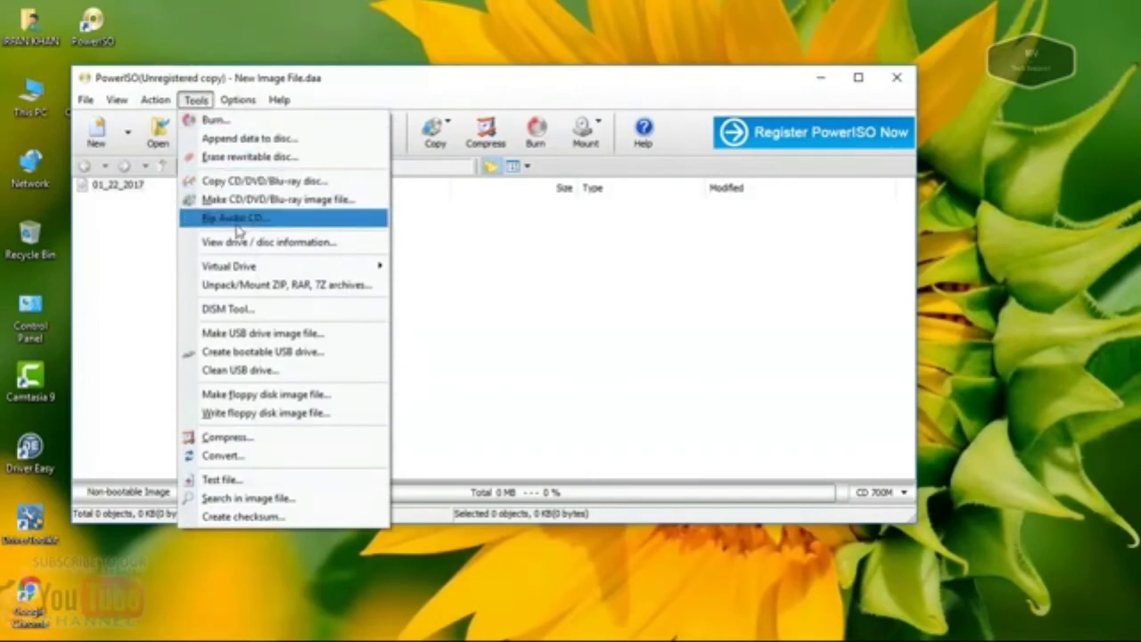
pyautogui.click(249, 358)
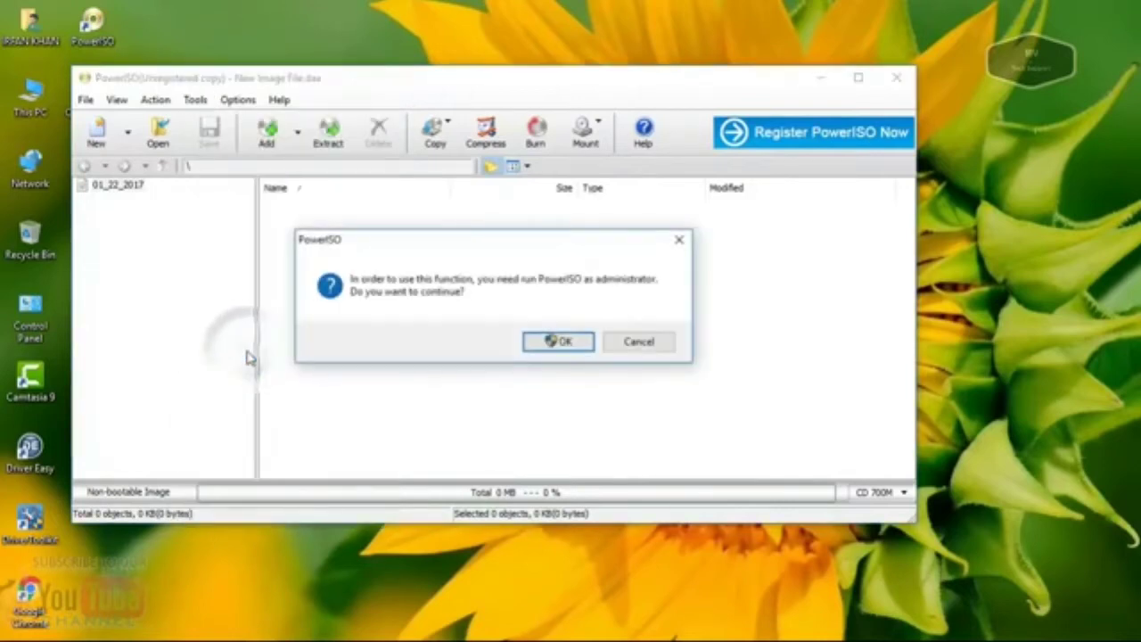
pyautogui.click(557, 344)
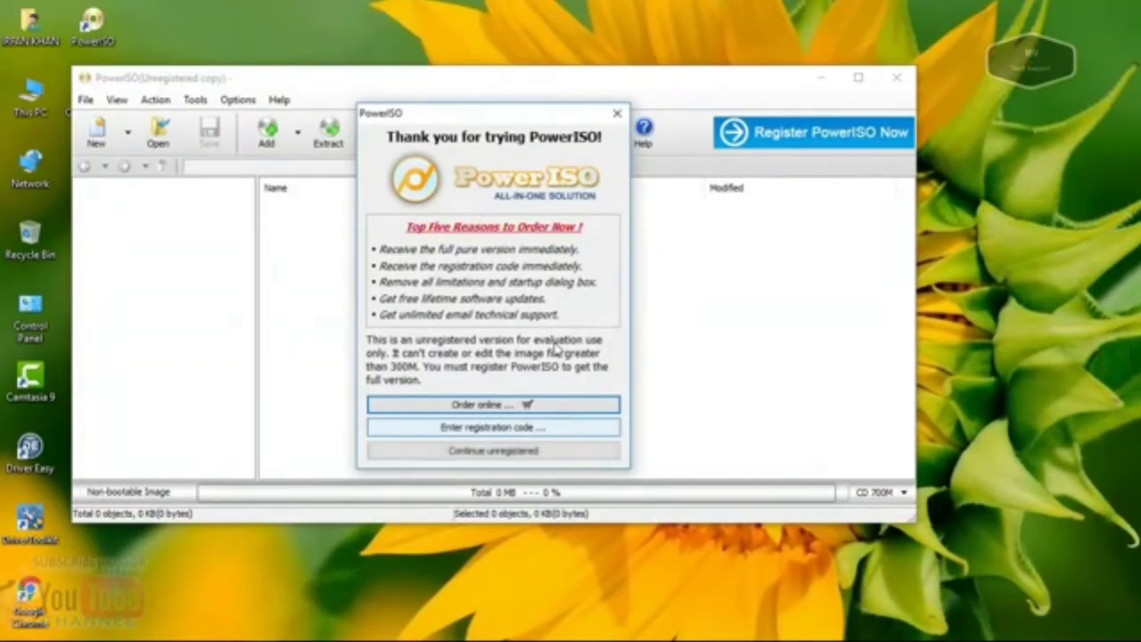
pyautogui.click(538, 454)
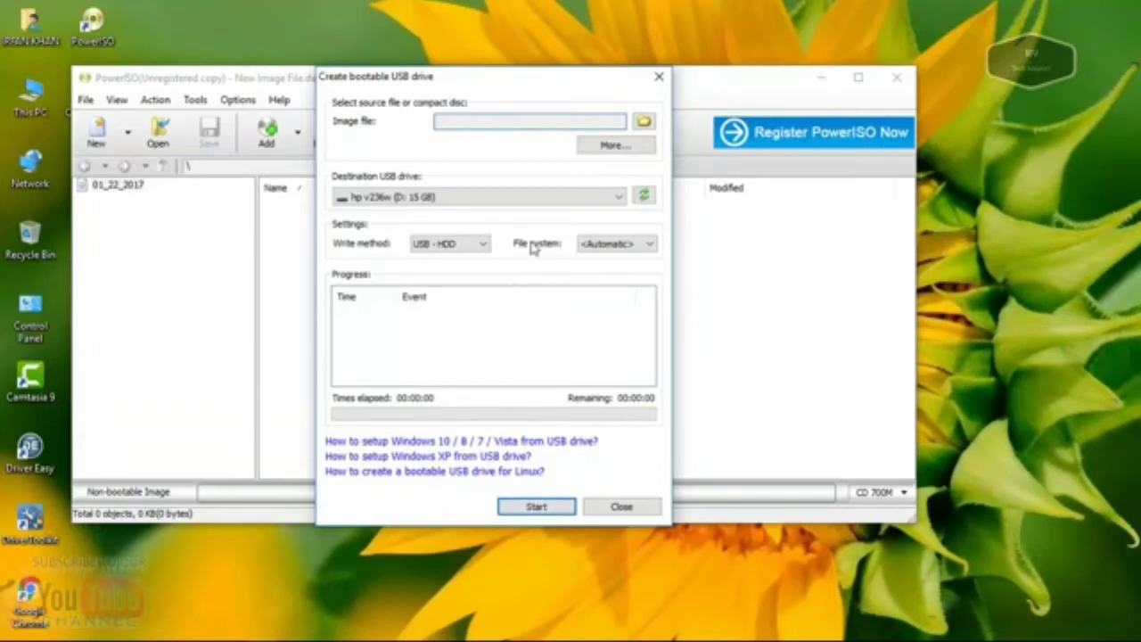
# Load the Windows 7 Ultimate image from the Windows ISO\Windows 7 All in 1 folder on drive E: as the source image file.
pyautogui.click(644, 125)
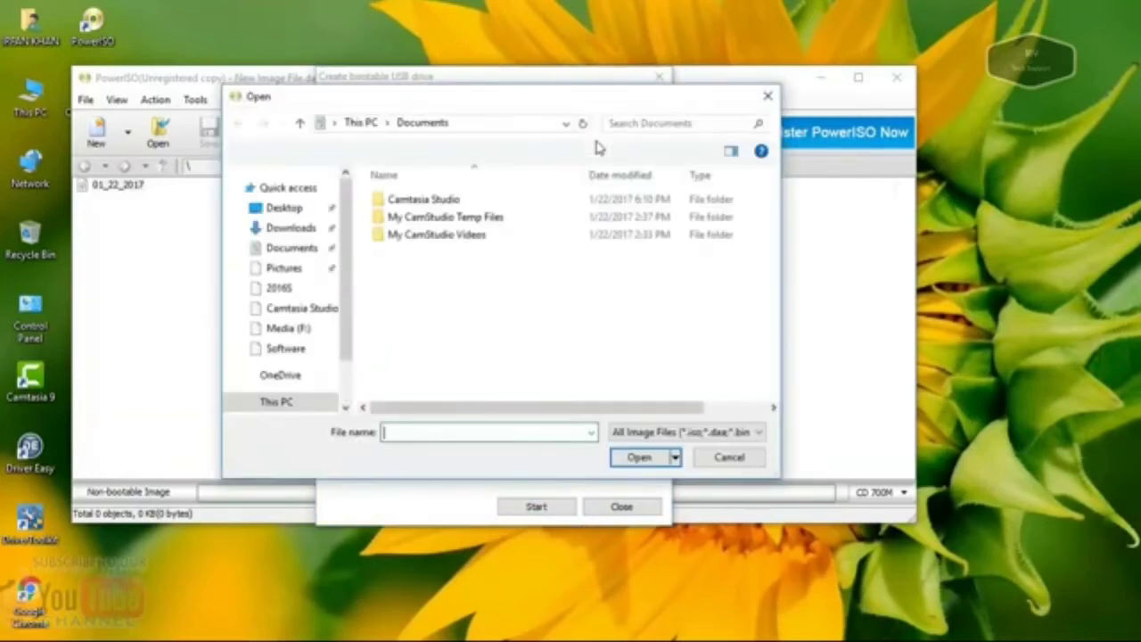
pyautogui.scroll(-5, 324, 295)
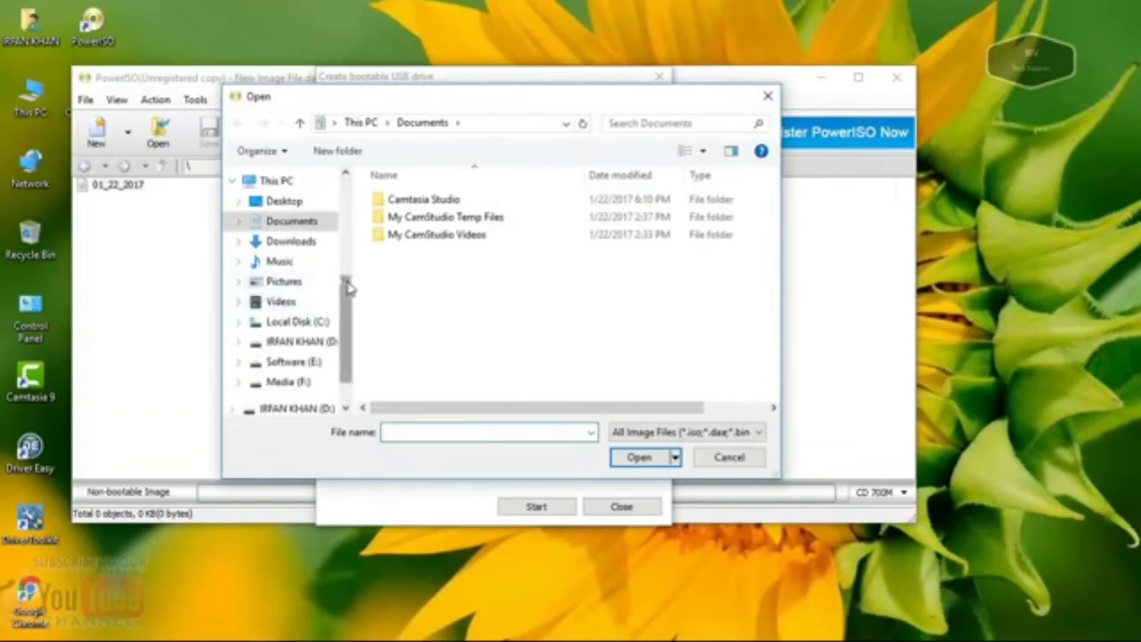
pyautogui.scroll(-2, 350, 286)
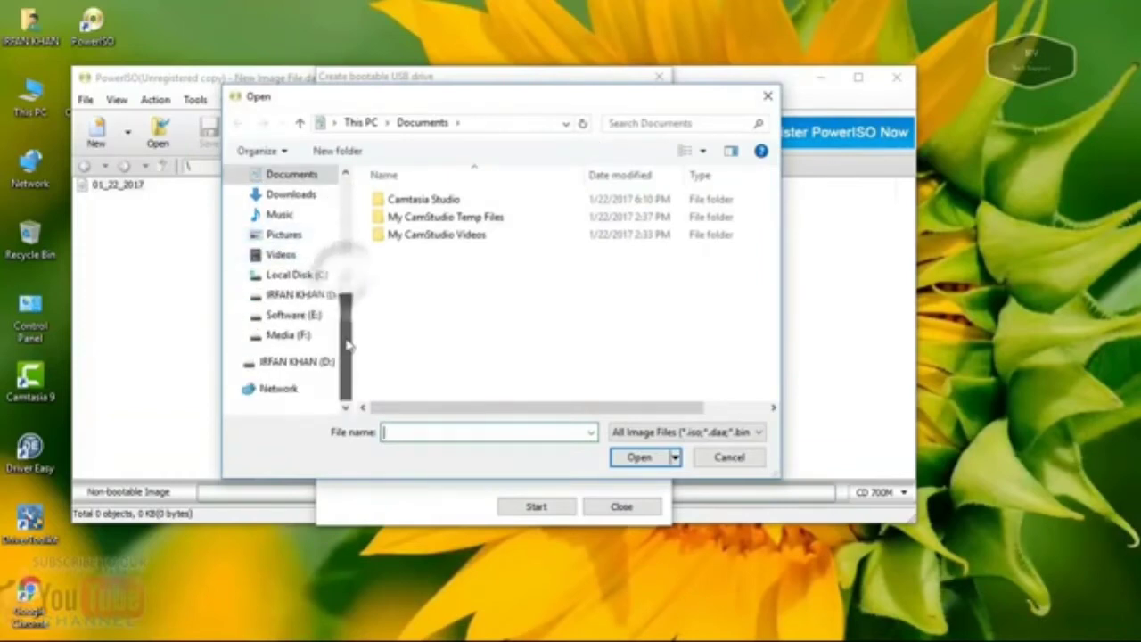
pyautogui.click(291, 319)
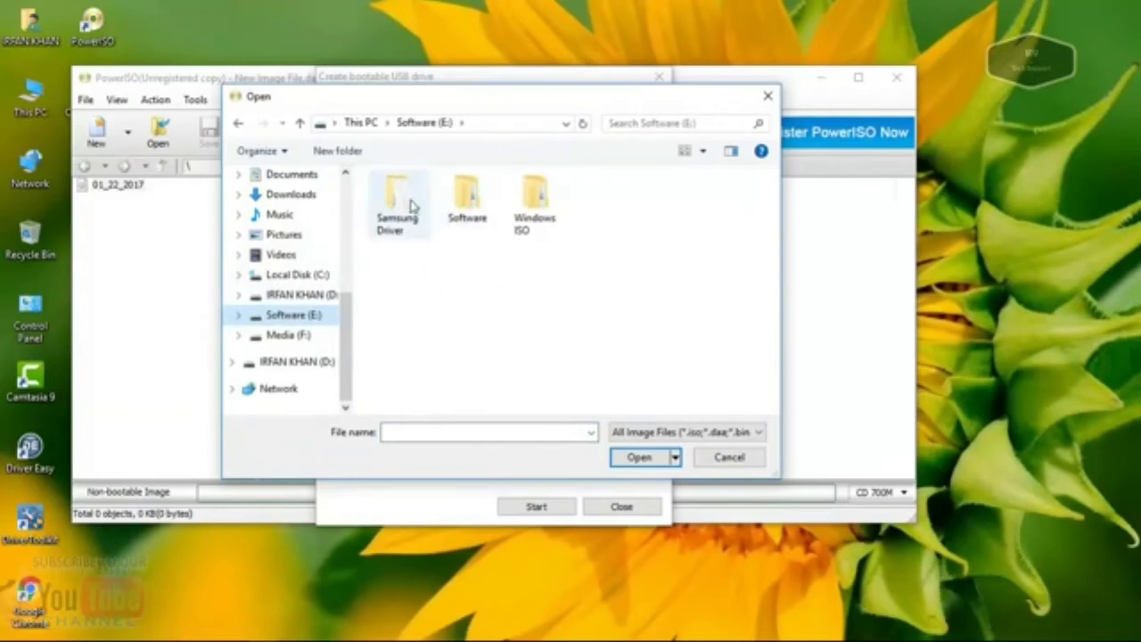
pyautogui.doubleClick(467, 196)
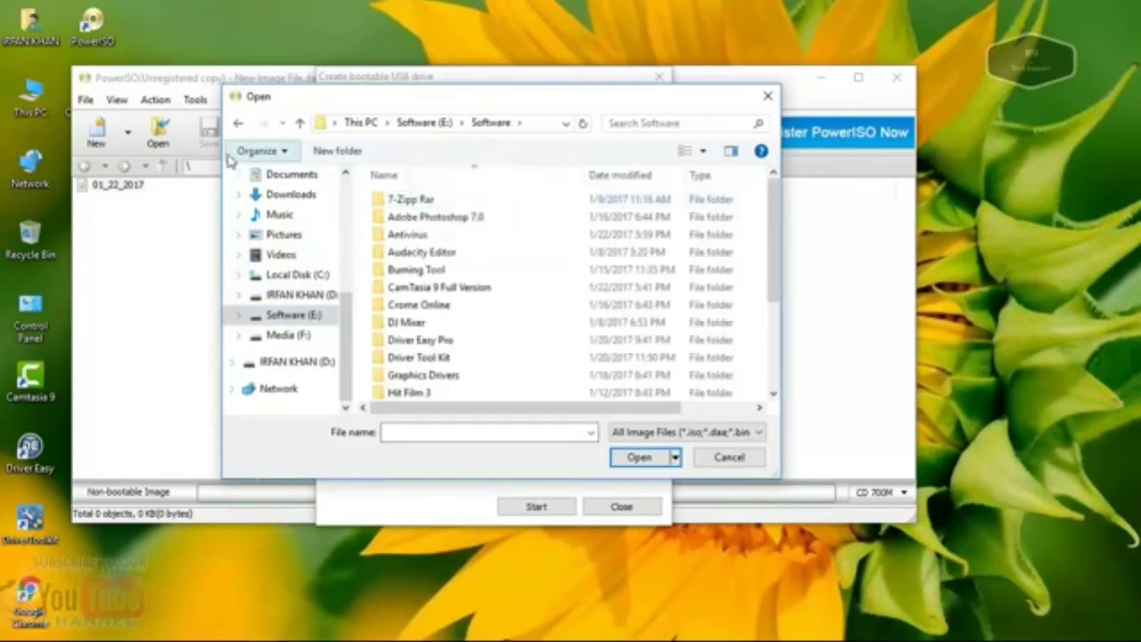
pyautogui.click(239, 123)
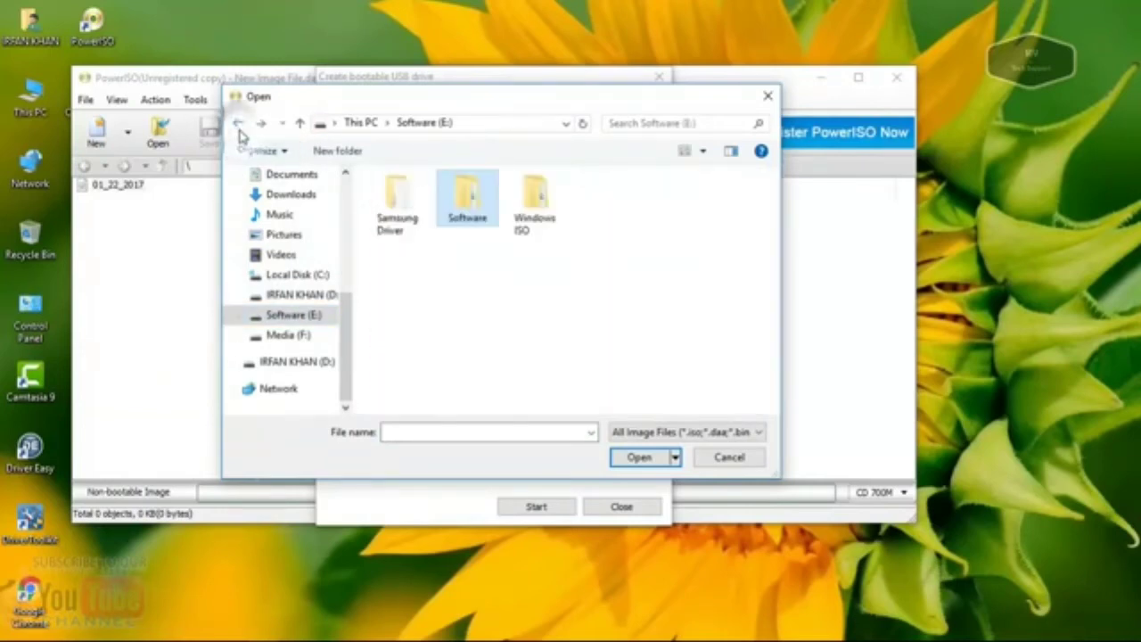
pyautogui.doubleClick(551, 230)
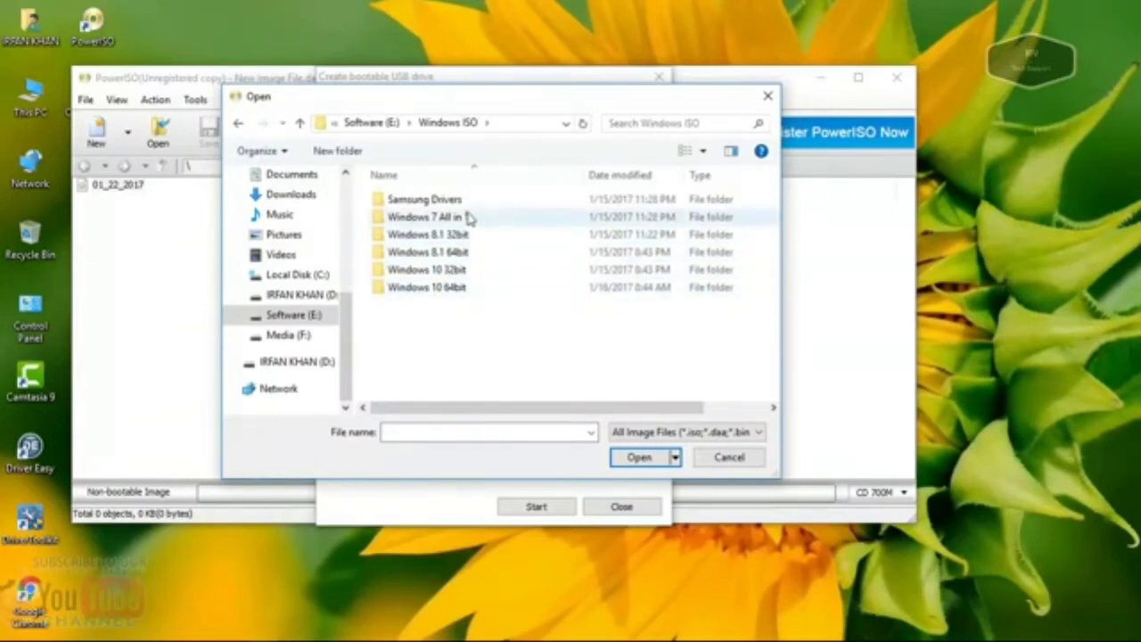
pyautogui.doubleClick(454, 219)
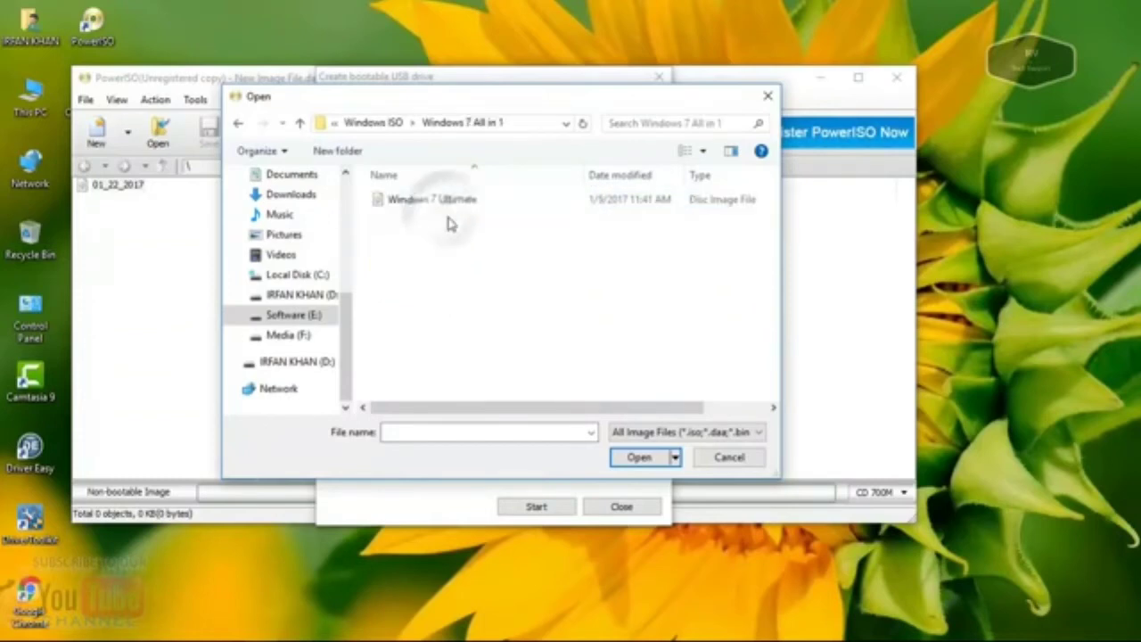
pyautogui.click(437, 201)
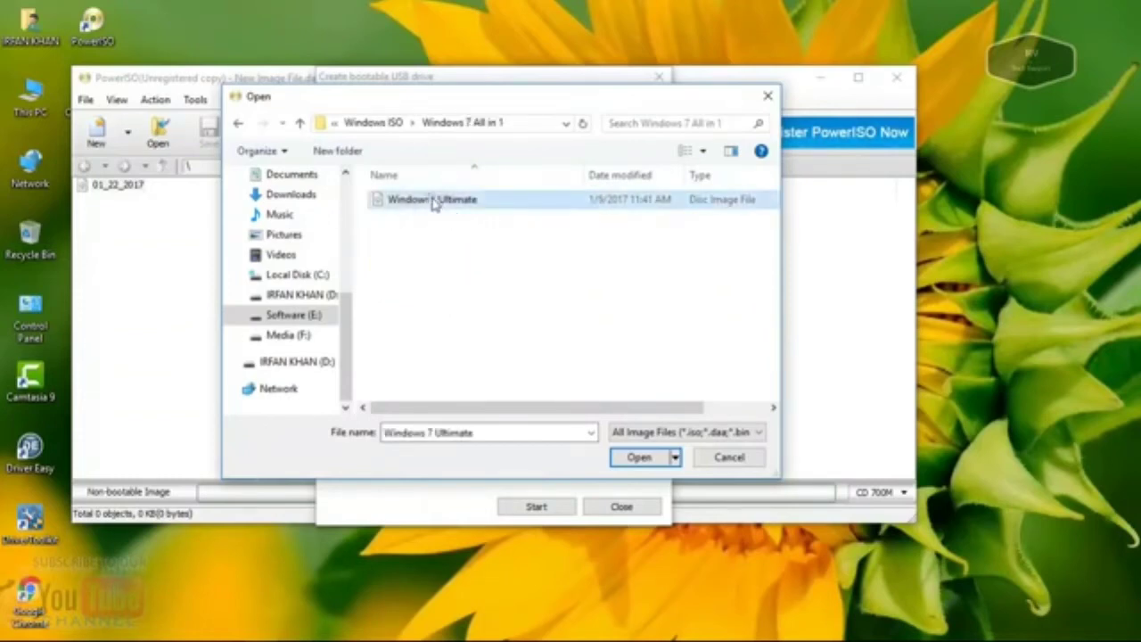
pyautogui.click(639, 458)
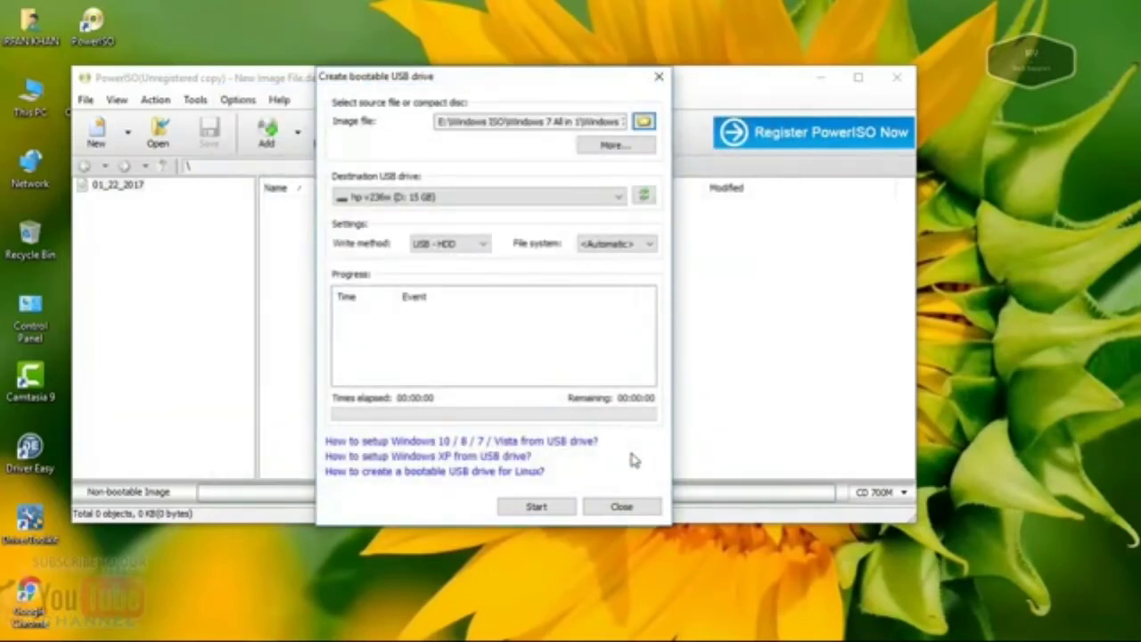
# Keep hp v236w (D: 15 GB) as the destination USB drive and refresh the drive list.
pyautogui.click(619, 197)
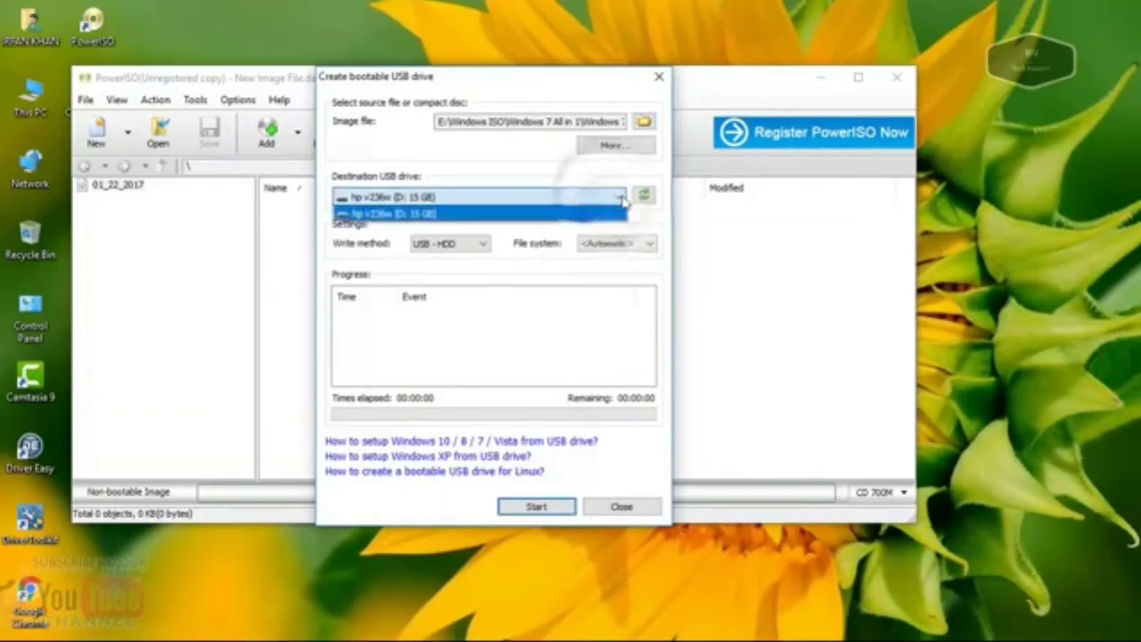
pyautogui.click(621, 200)
pyautogui.click(620, 198)
pyautogui.click(624, 200)
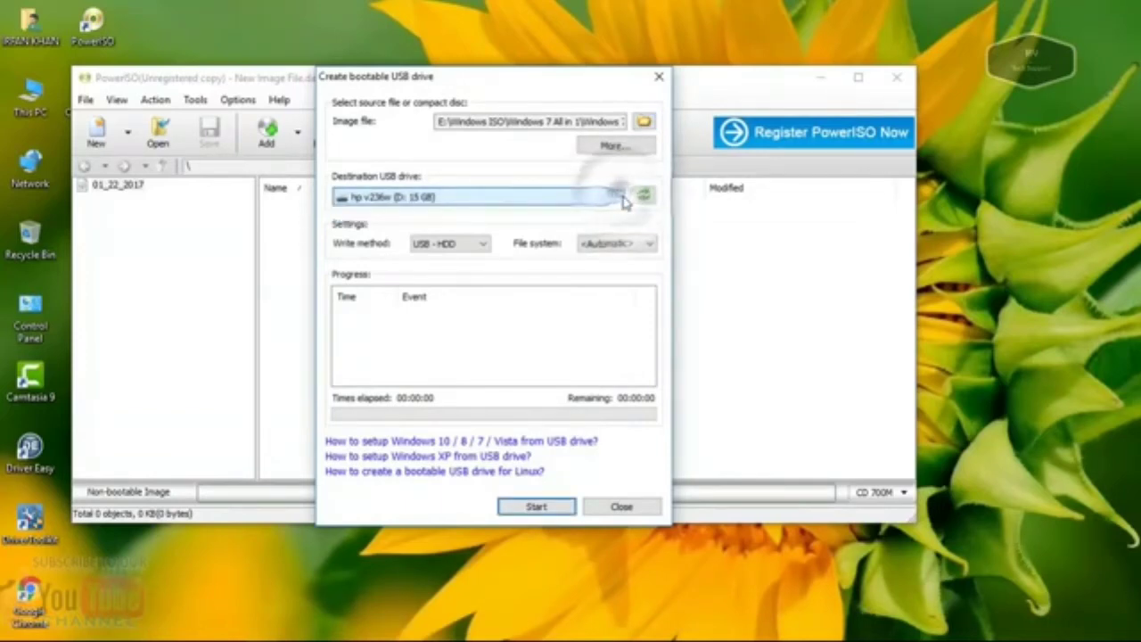
pyautogui.click(645, 198)
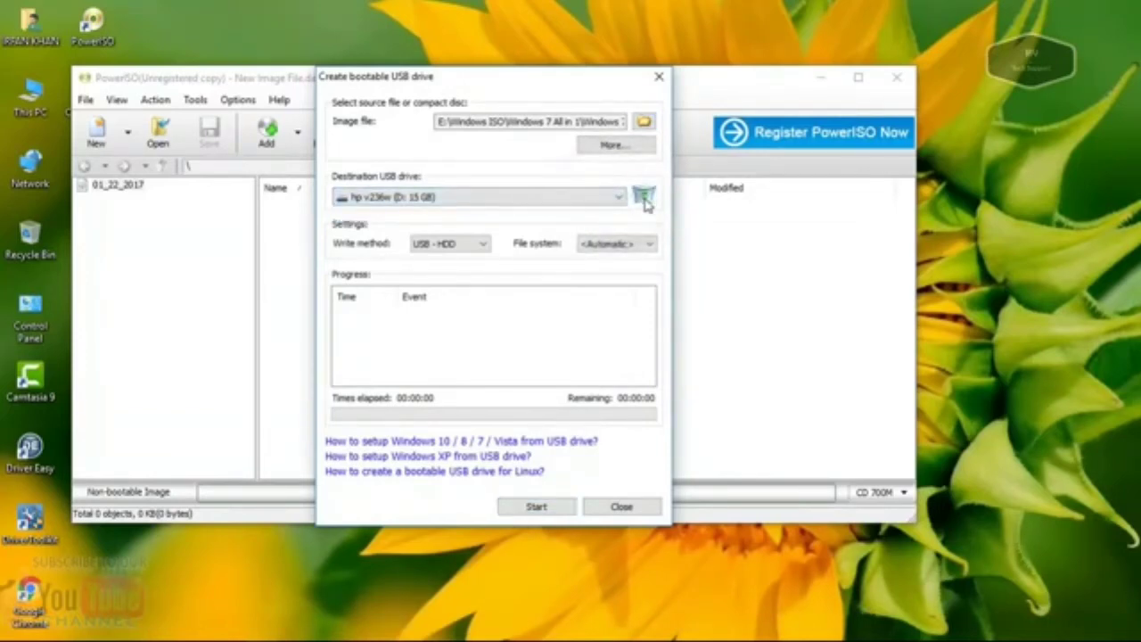
pyautogui.click(645, 198)
pyautogui.click(645, 198)
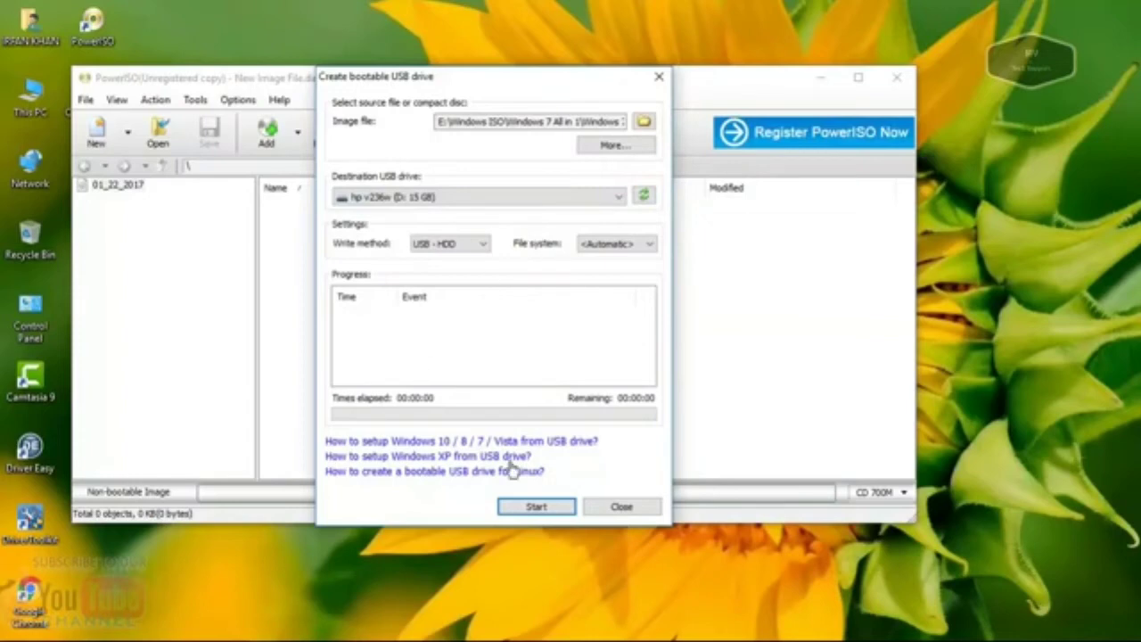
# Write the Windows 7 image to the USB drive, accepting that all its data is overwritten, and dismiss the completion notice.
pyautogui.click(535, 508)
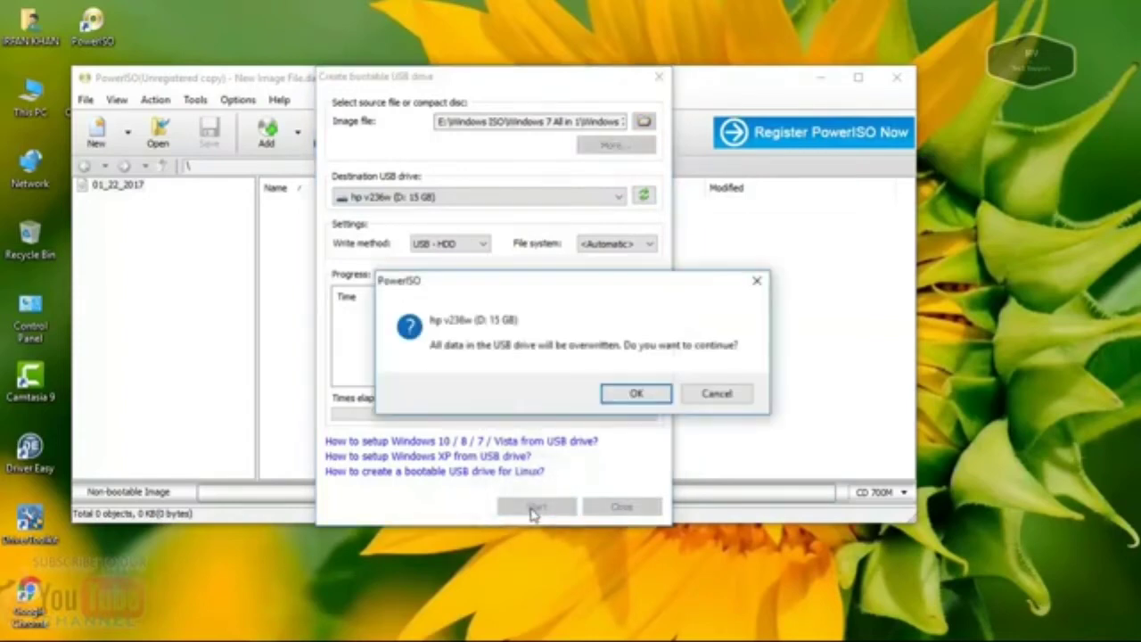
pyautogui.click(648, 396)
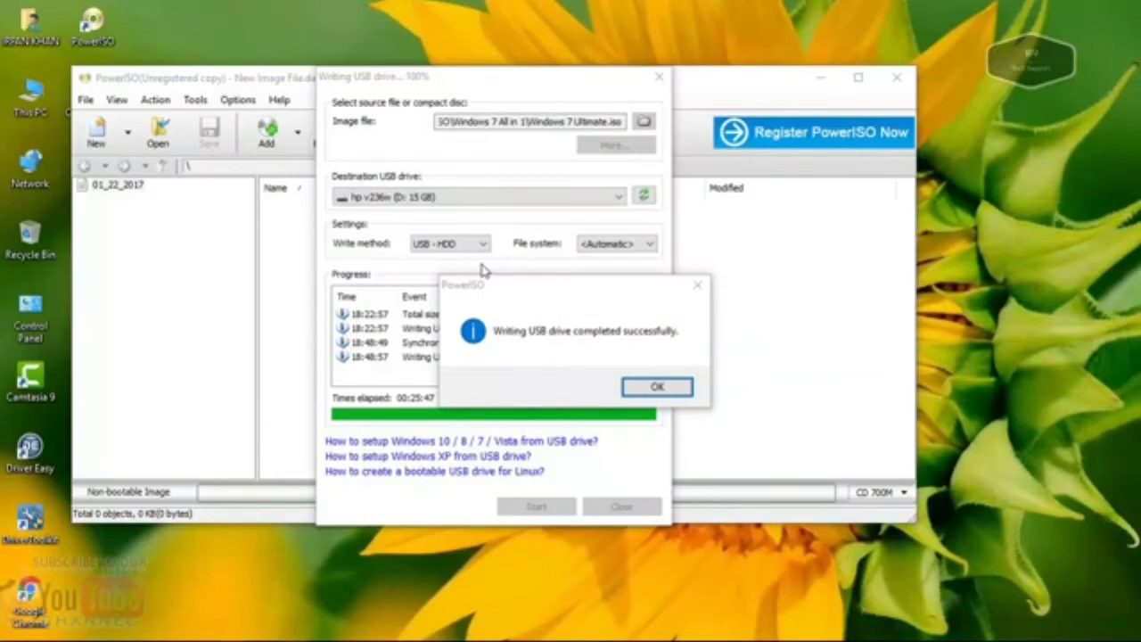
pyautogui.click(656, 488)
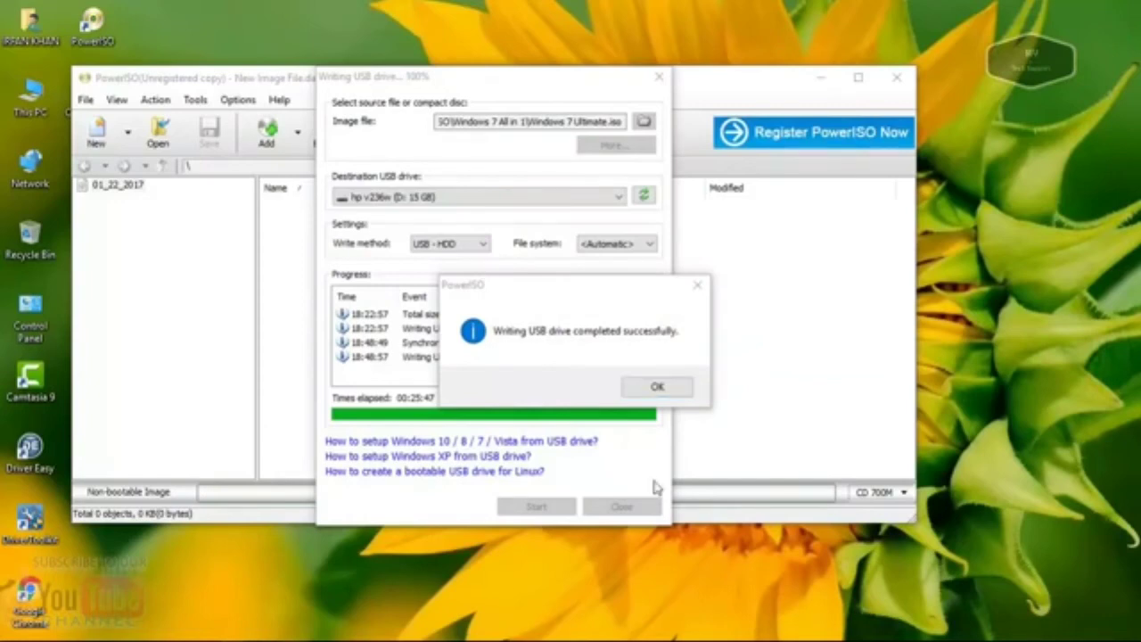
pyautogui.click(658, 386)
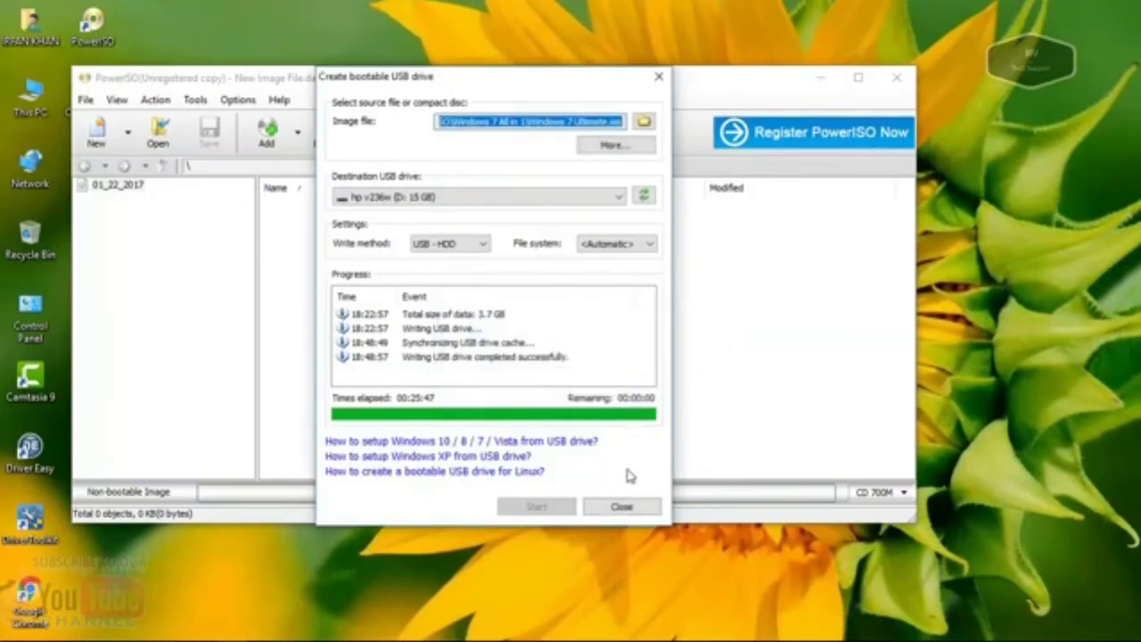
# Close the bootable USB drive tool and exit PowerISO to return to the desktop.
pyautogui.click(621, 506)
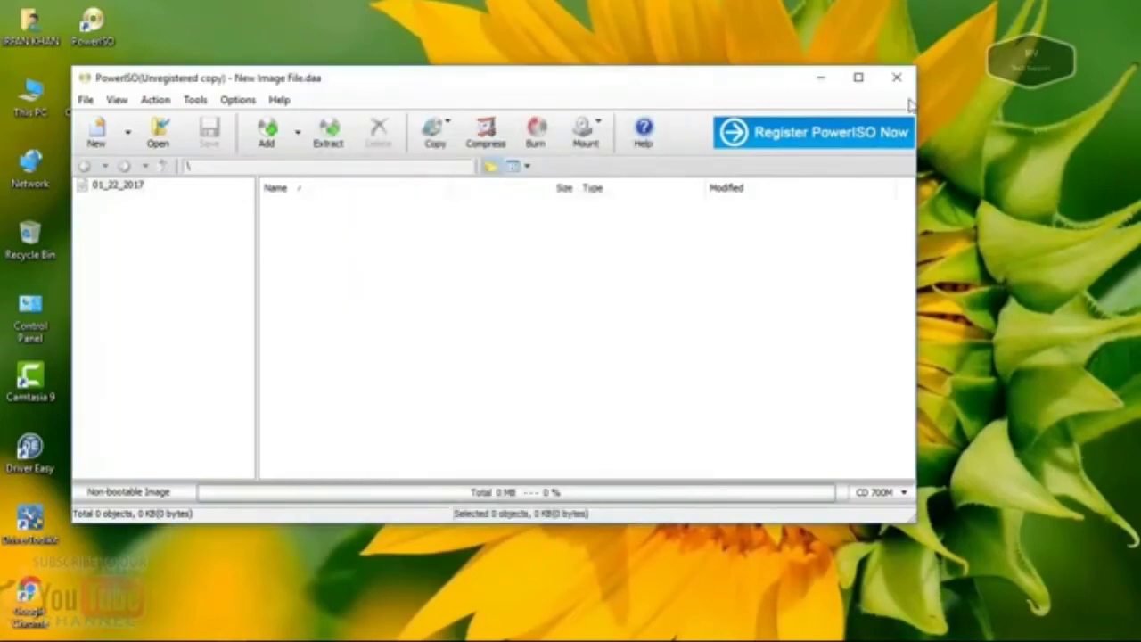
pyautogui.click(899, 76)
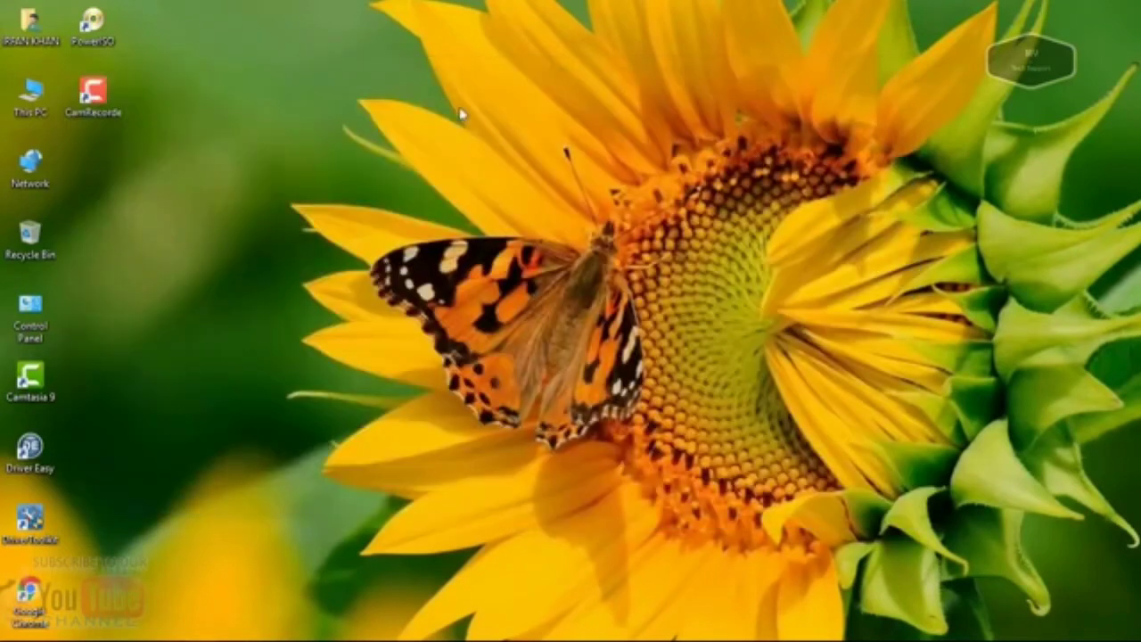
pyautogui.rightClick(154, 184)
pyautogui.click(197, 233)
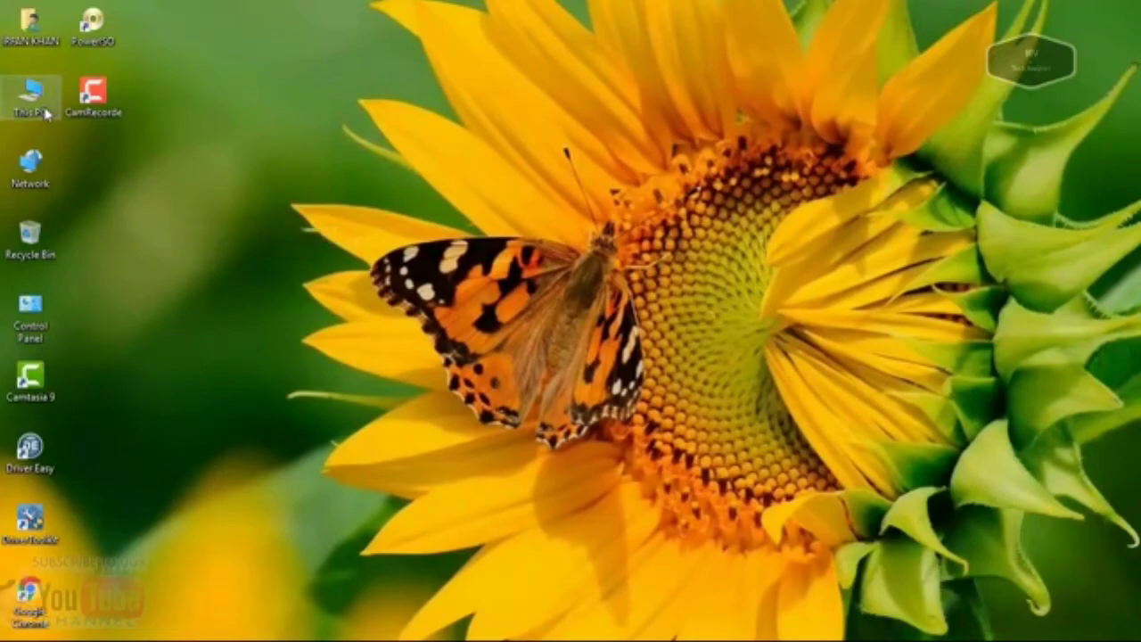
# Inspect the contents of the CD_ROM (D:) USB drive from This PC and close the window.
pyautogui.doubleClick(46, 113)
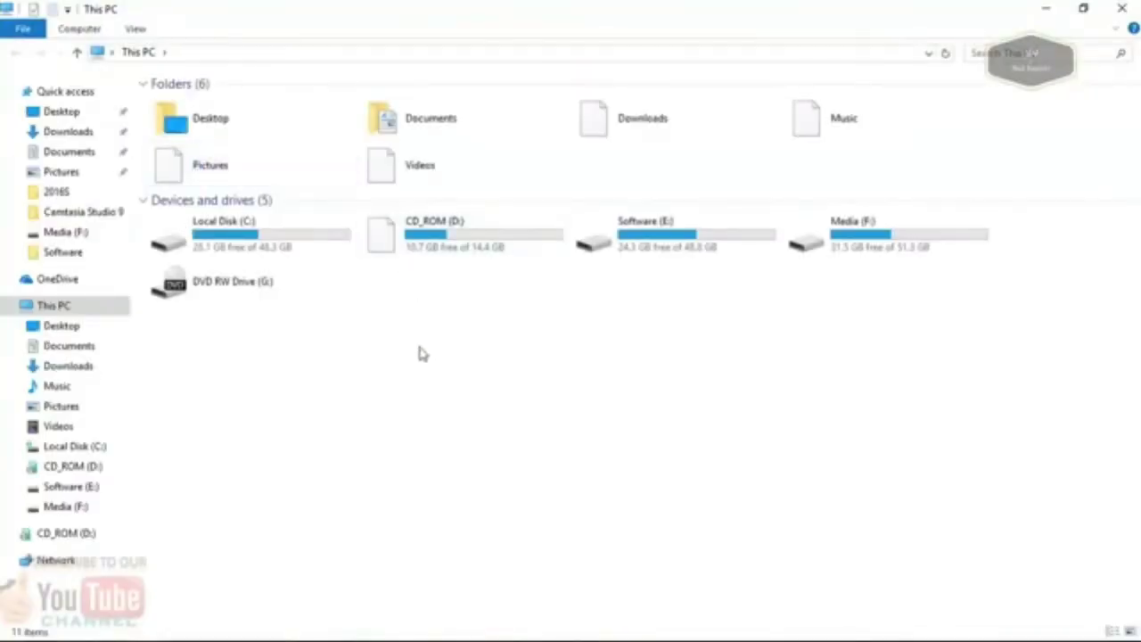
pyautogui.click(448, 237)
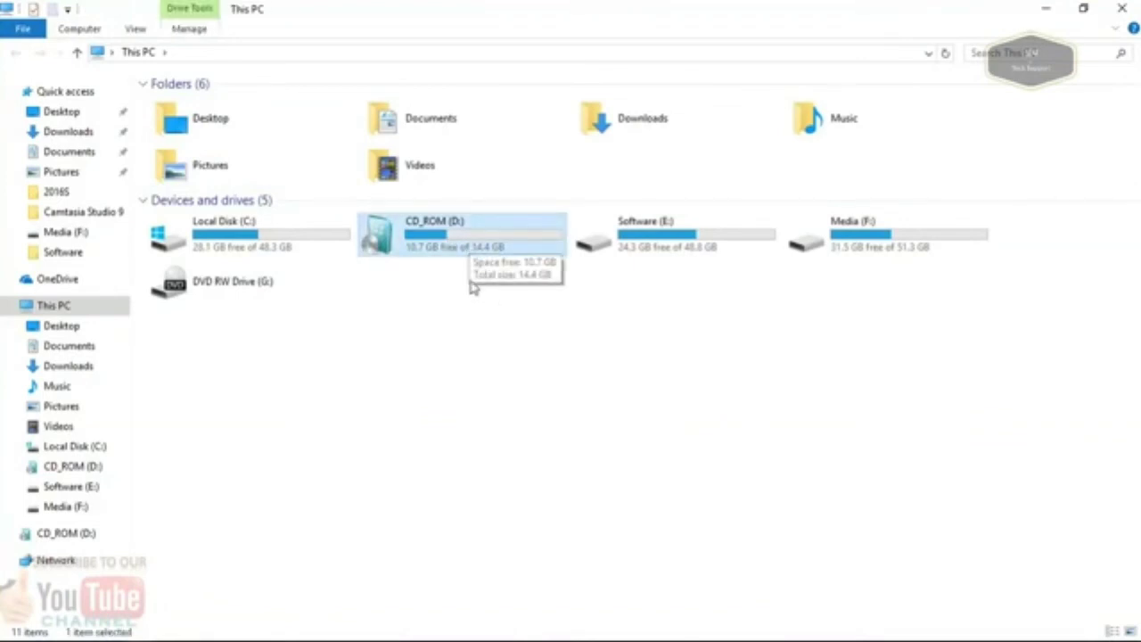
pyautogui.moveTo(475, 248)
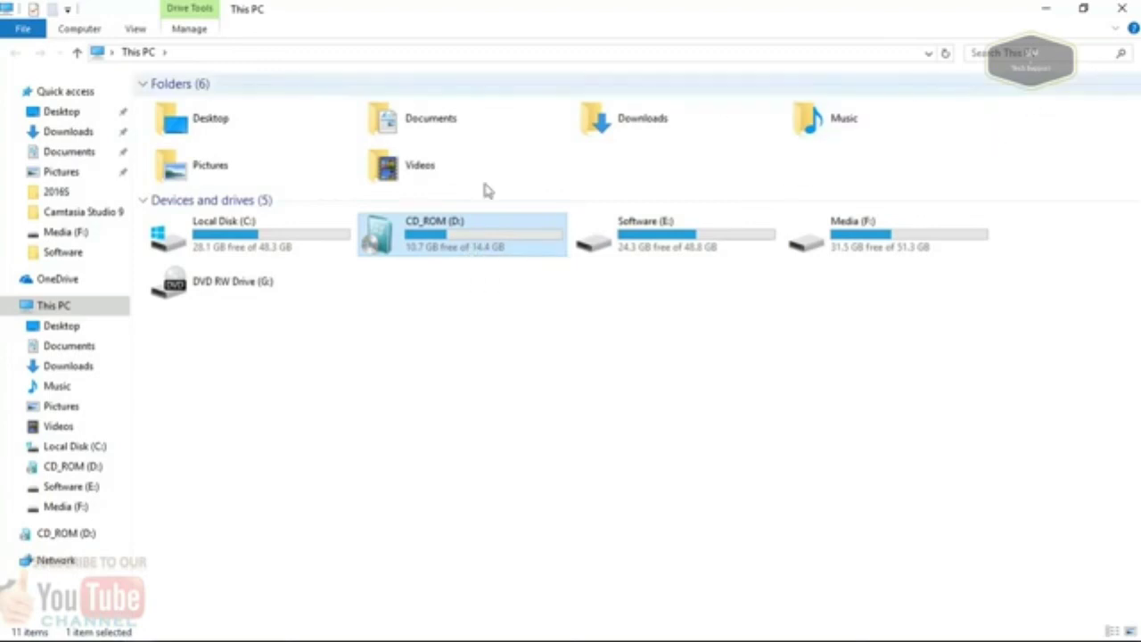
pyautogui.doubleClick(470, 230)
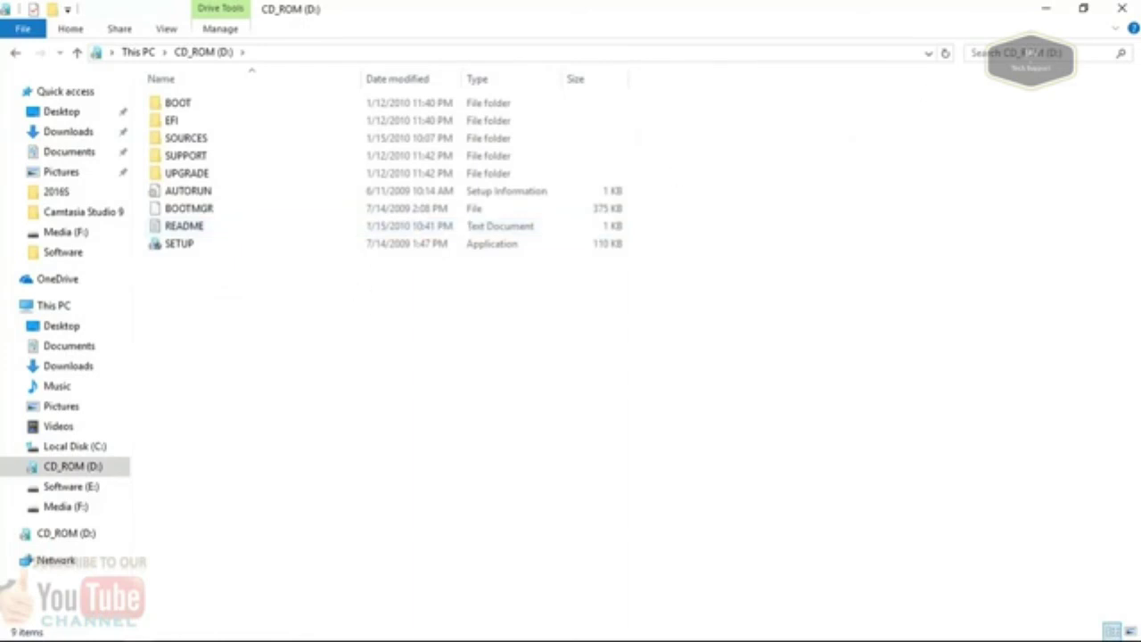
pyautogui.click(1125, 9)
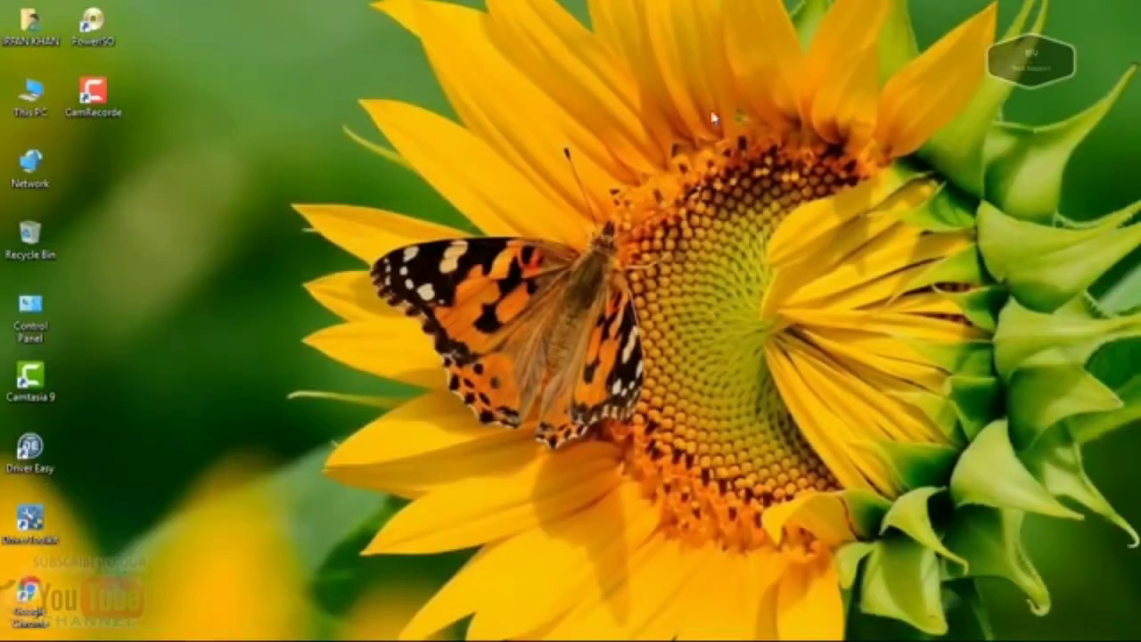
pyautogui.rightClick(565, 153)
pyautogui.click(599, 202)
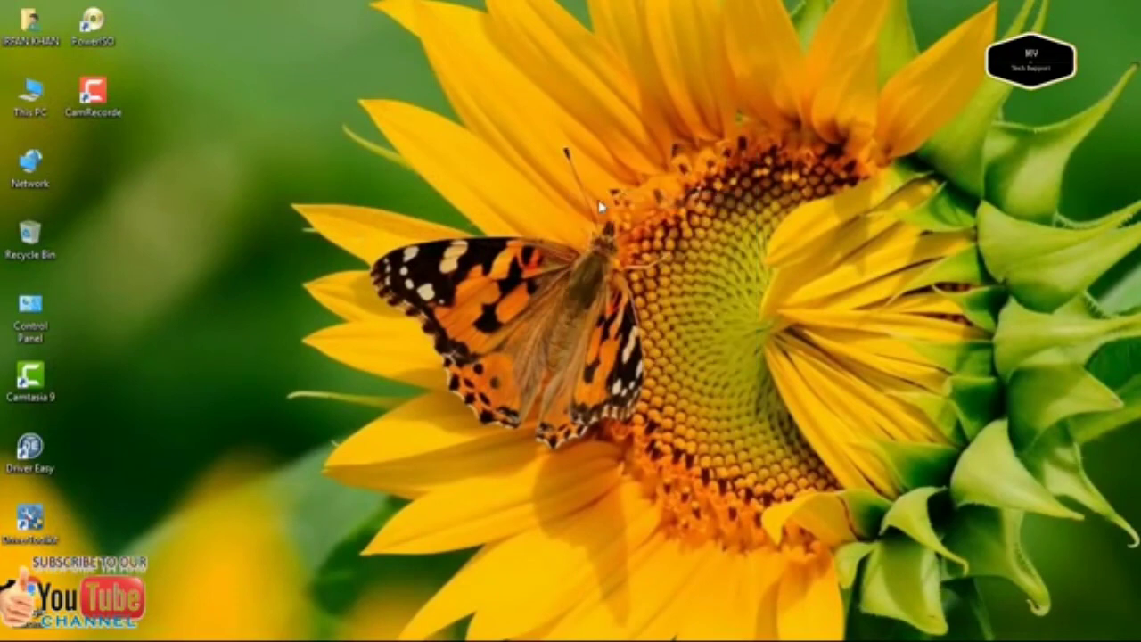